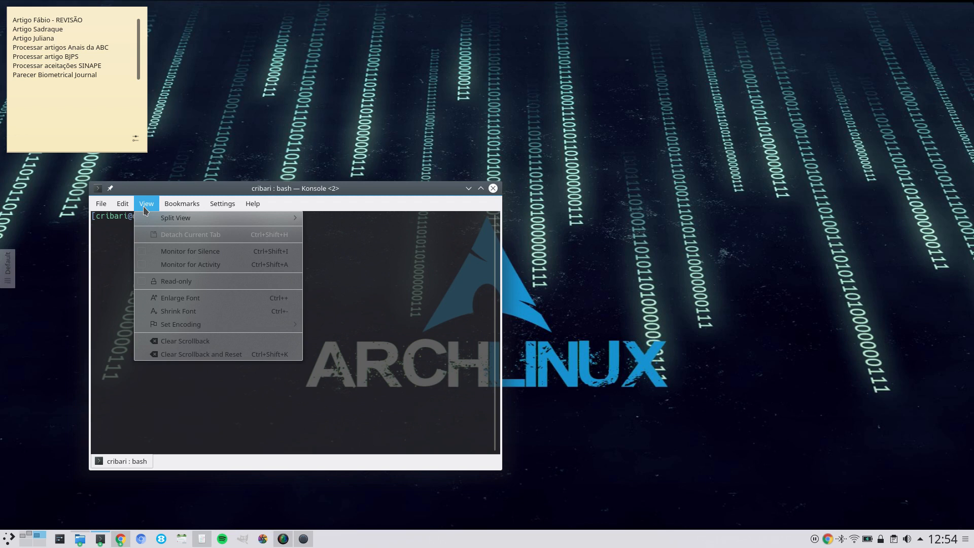
Examine the translucent View menu and its Split View submenu in the terminal window.
{"action": "mouse_move", "coordinate": [136, 218]}
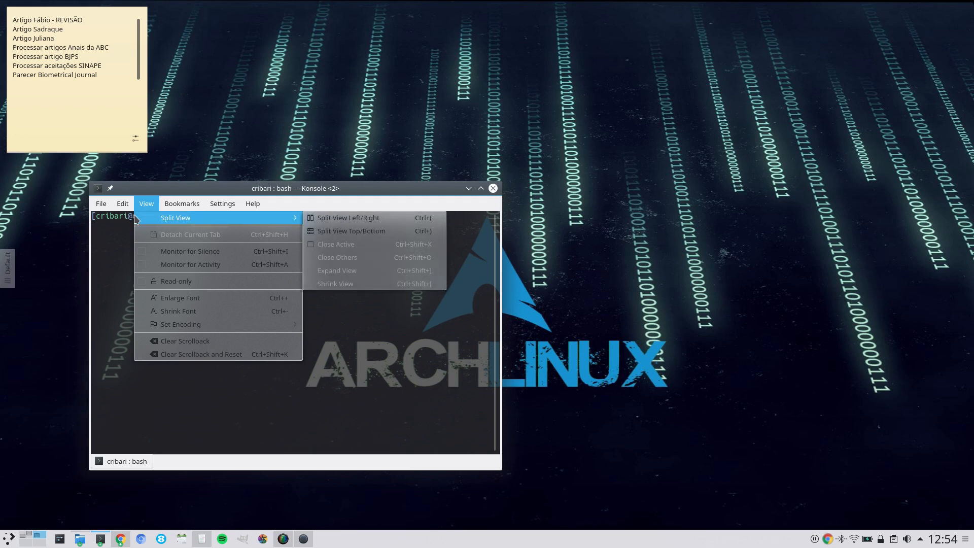
{"action": "left_click", "coordinate": [109, 240]}
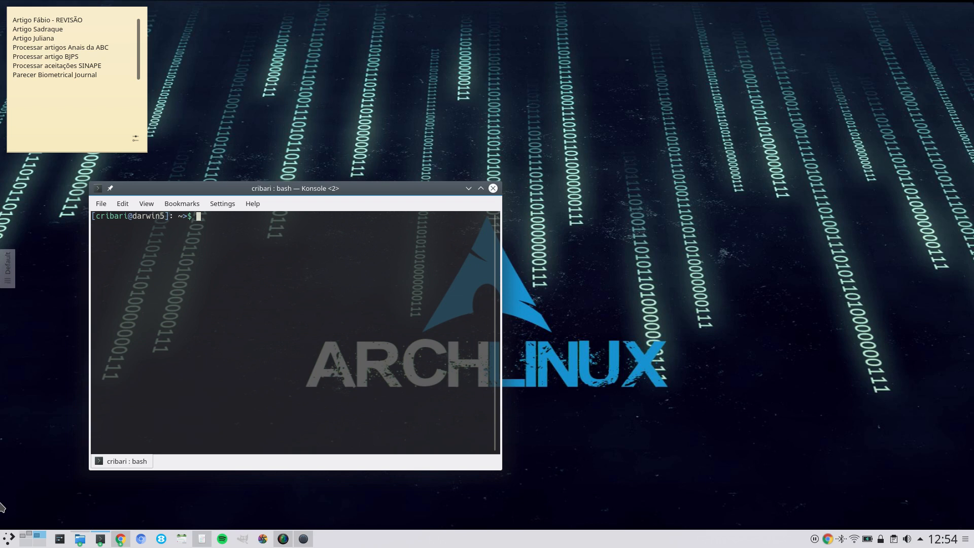
Inspect the menu transparency setting of the Breeze widget style in System Settings, leaving the configuration without changes.
{"action": "left_click", "coordinate": [9, 541]}
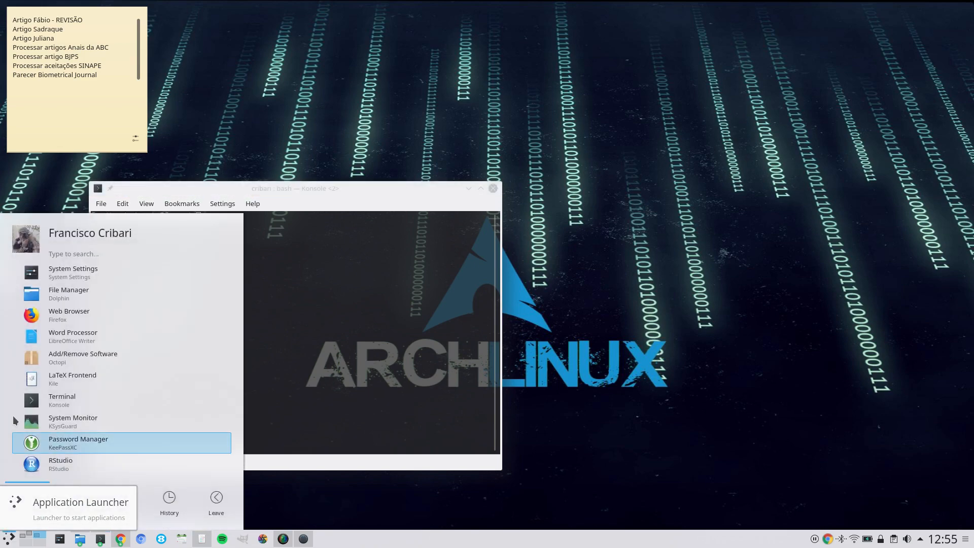
{"action": "left_click", "coordinate": [49, 274]}
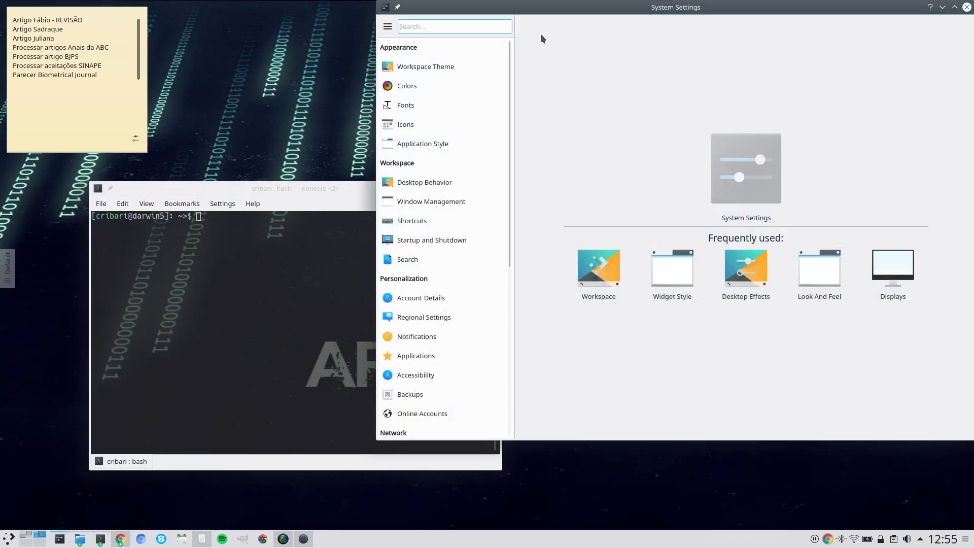
{"action": "left_click_drag", "start_coordinate": [553, 10], "coordinate": [272, 99]}
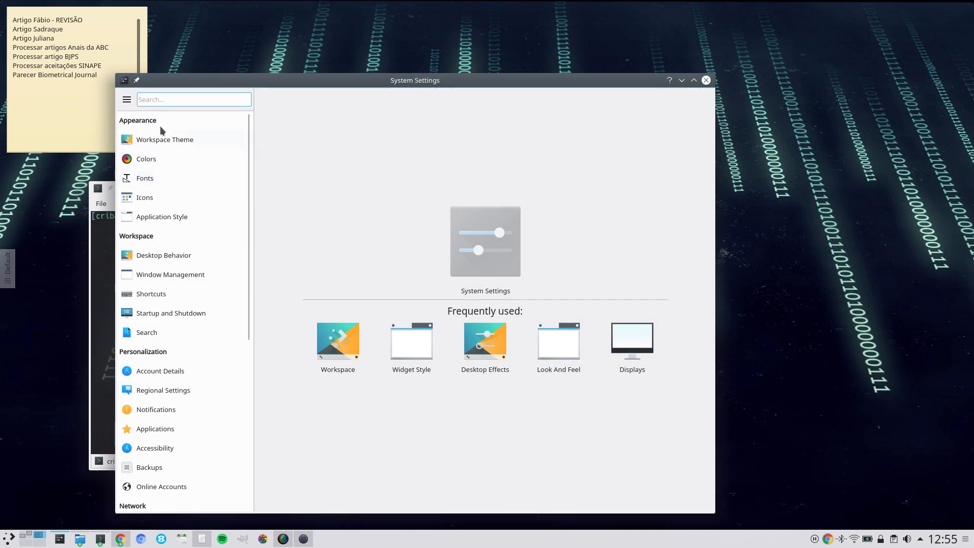
{"action": "left_click", "coordinate": [172, 218]}
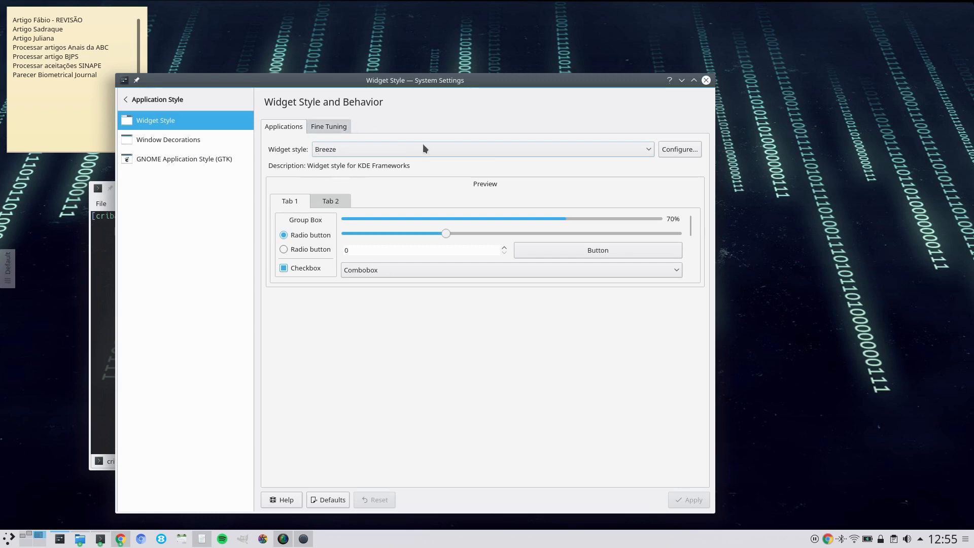
{"action": "left_click", "coordinate": [681, 150]}
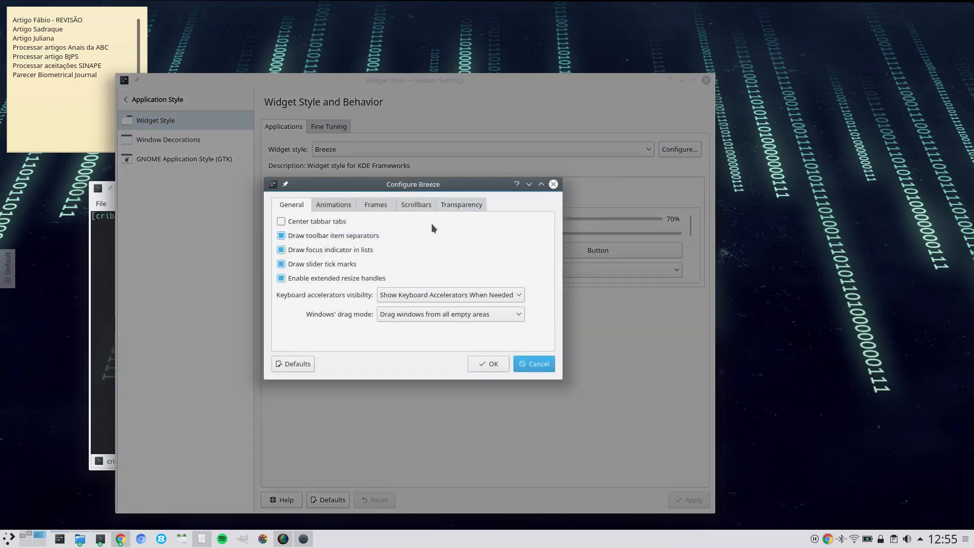
{"action": "left_click", "coordinate": [463, 205]}
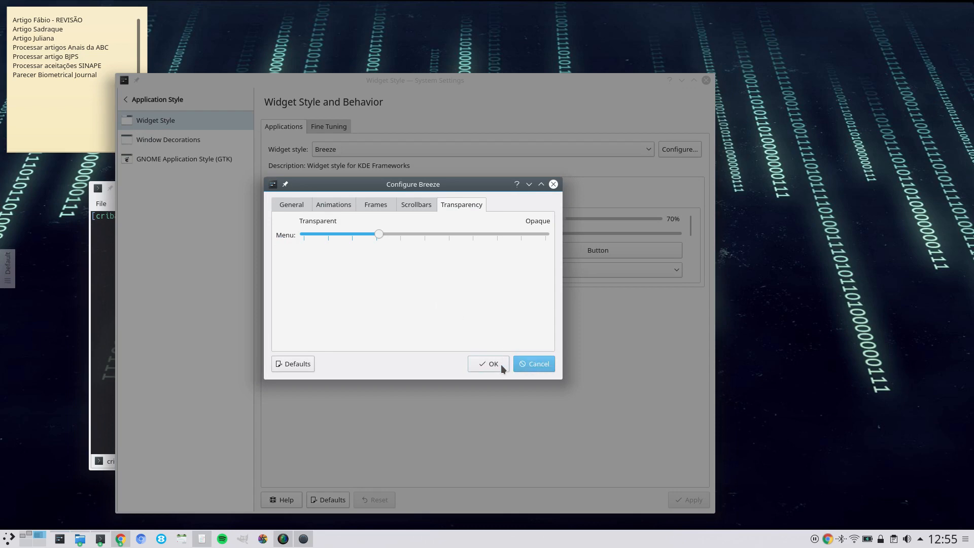
{"action": "left_click", "coordinate": [525, 364]}
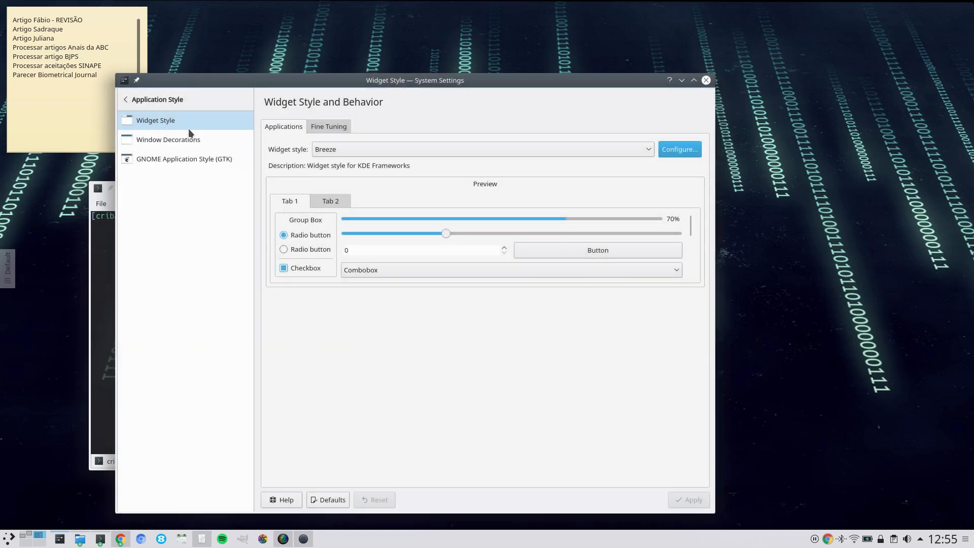
Find the Blur desktop effect by searching for "blur" and inspect its blur and noise strength settings.
{"action": "left_click", "coordinate": [127, 104]}
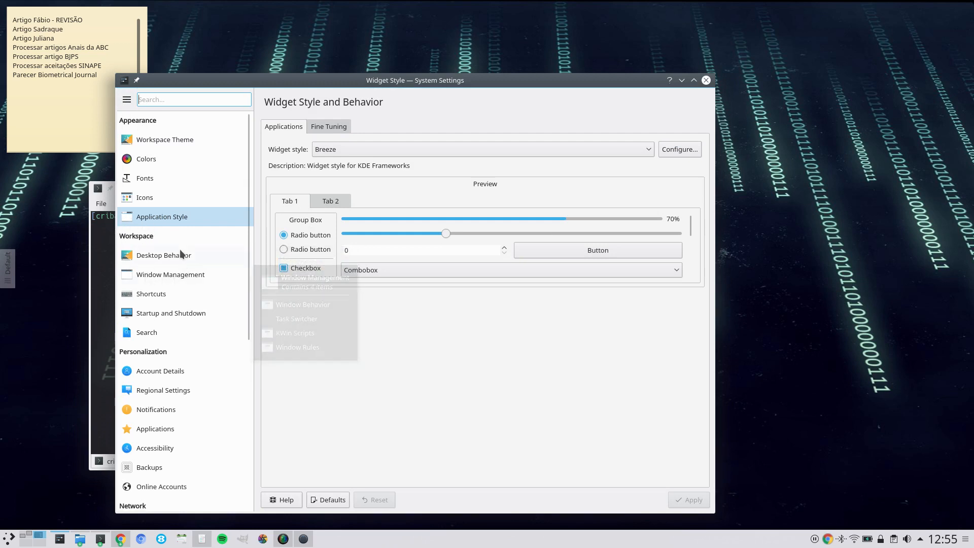
{"action": "left_click", "coordinate": [179, 255]}
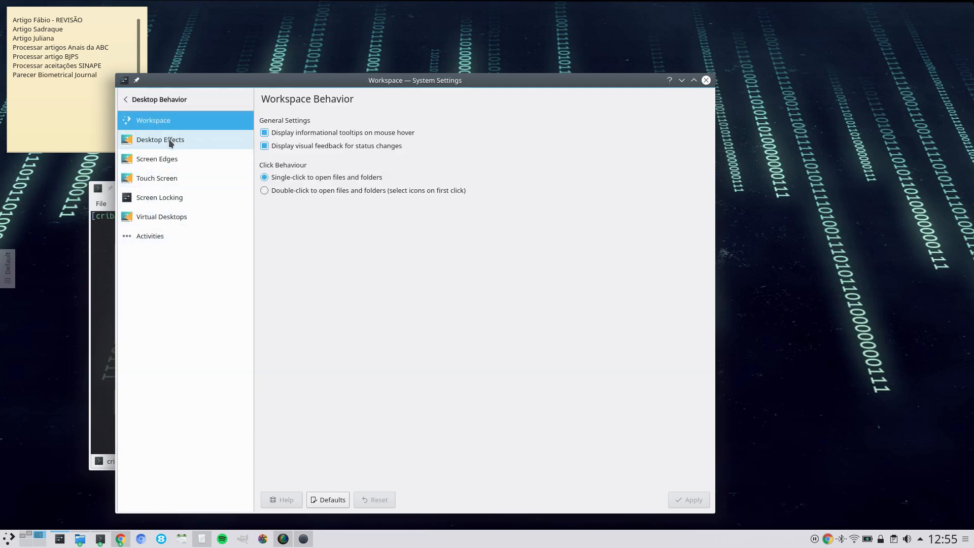
{"action": "left_click", "coordinate": [169, 141]}
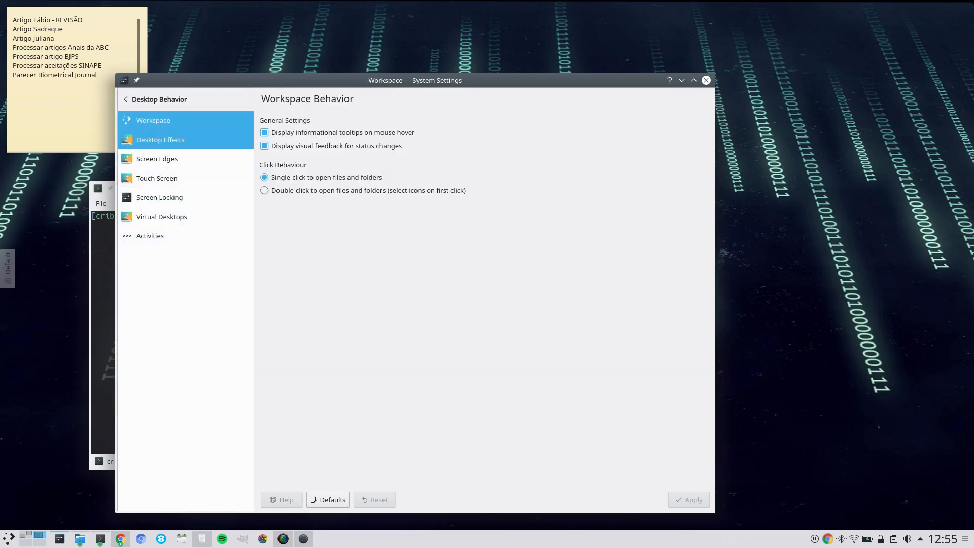
{"action": "left_click", "coordinate": [298, 134]}
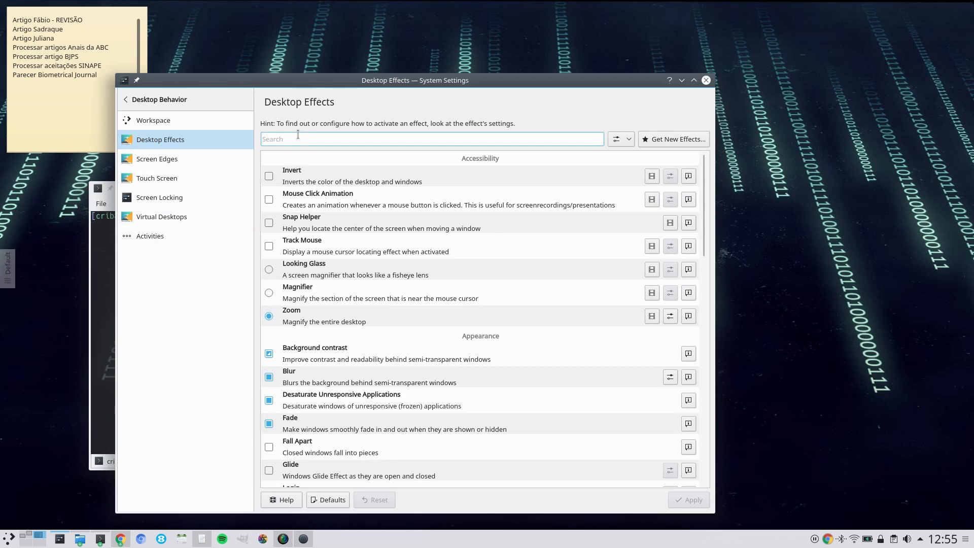
{"action": "type", "text": "blur"}
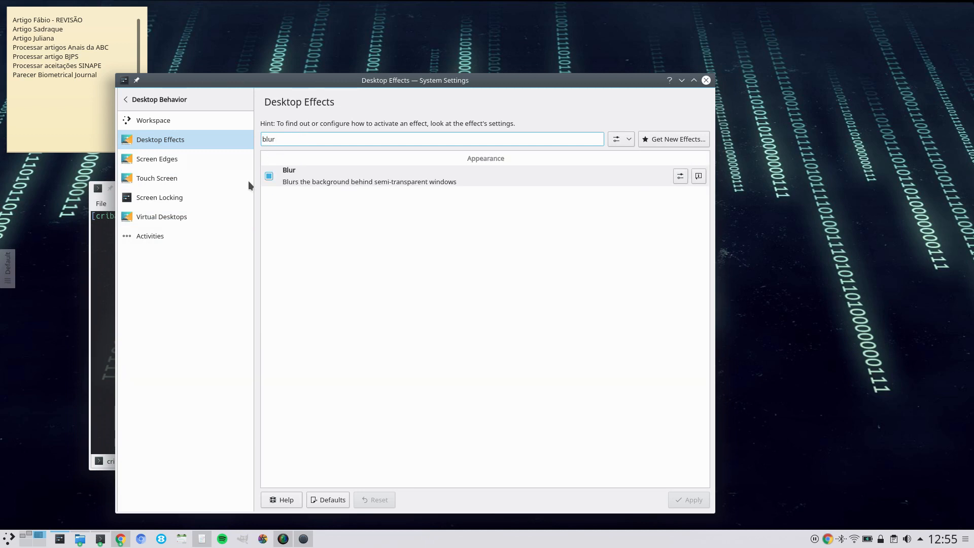
{"action": "left_click", "coordinate": [681, 175]}
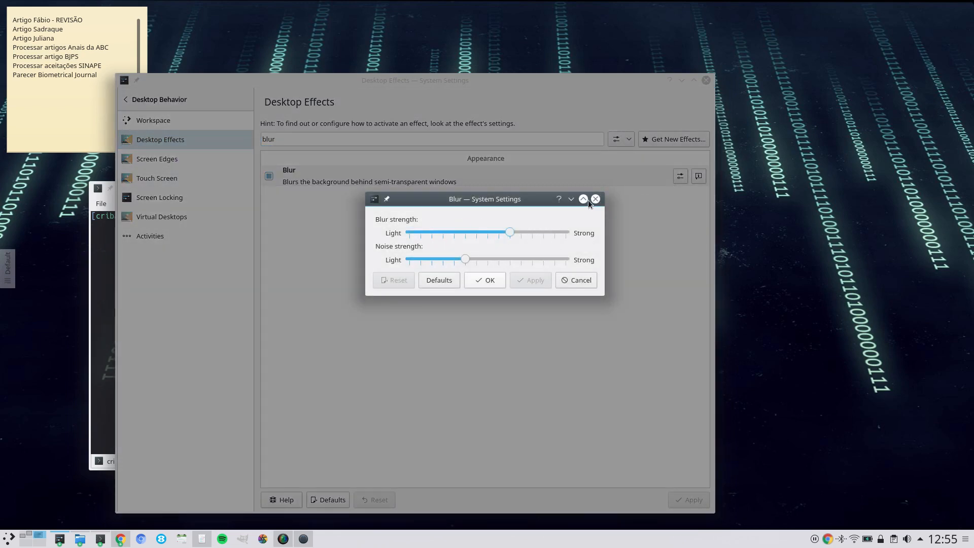
{"action": "left_click", "coordinate": [596, 199]}
Review the Compositor settings under Display and Monitor and close System Settings.
{"action": "left_click", "coordinate": [126, 100]}
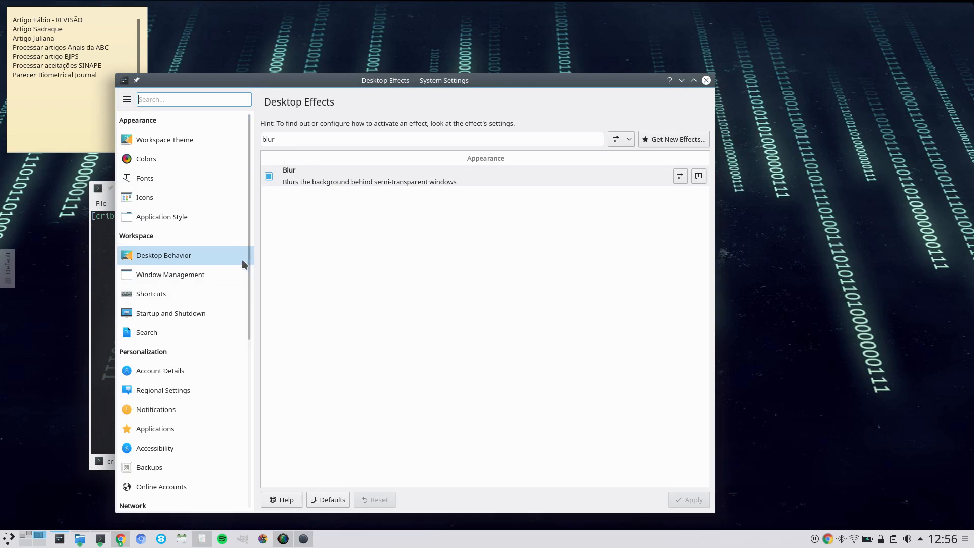
{"action": "left_click_drag", "start_coordinate": [247, 257], "coordinate": [252, 435]}
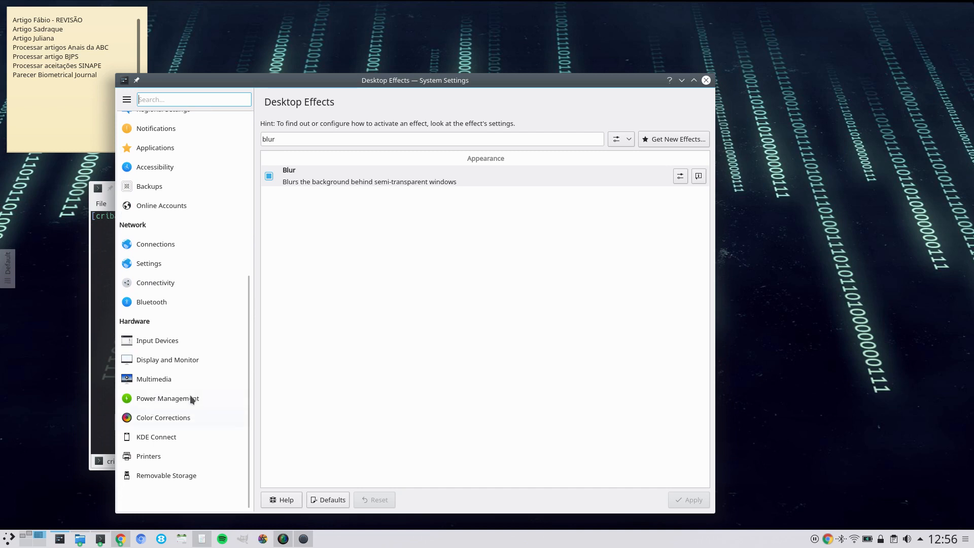
{"action": "left_click", "coordinate": [181, 360]}
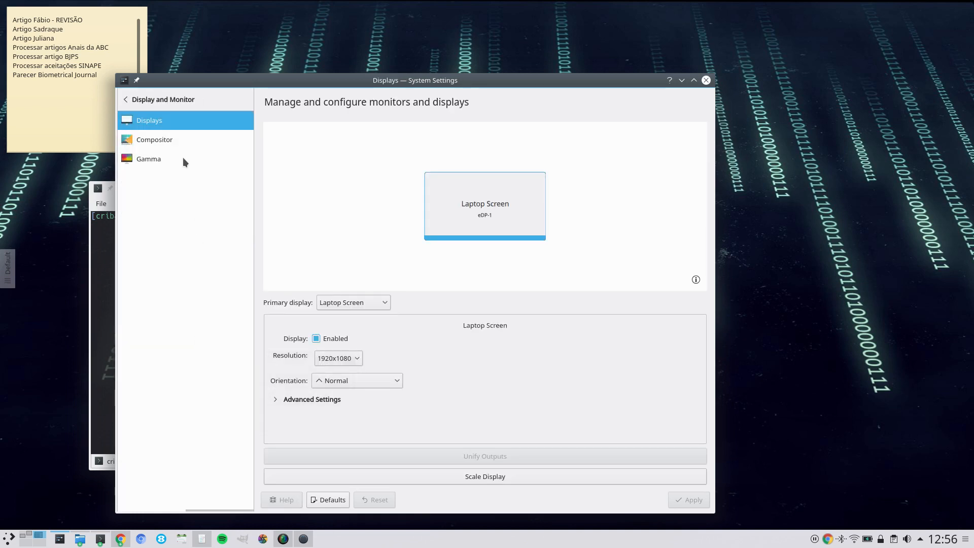
{"action": "left_click", "coordinate": [156, 141]}
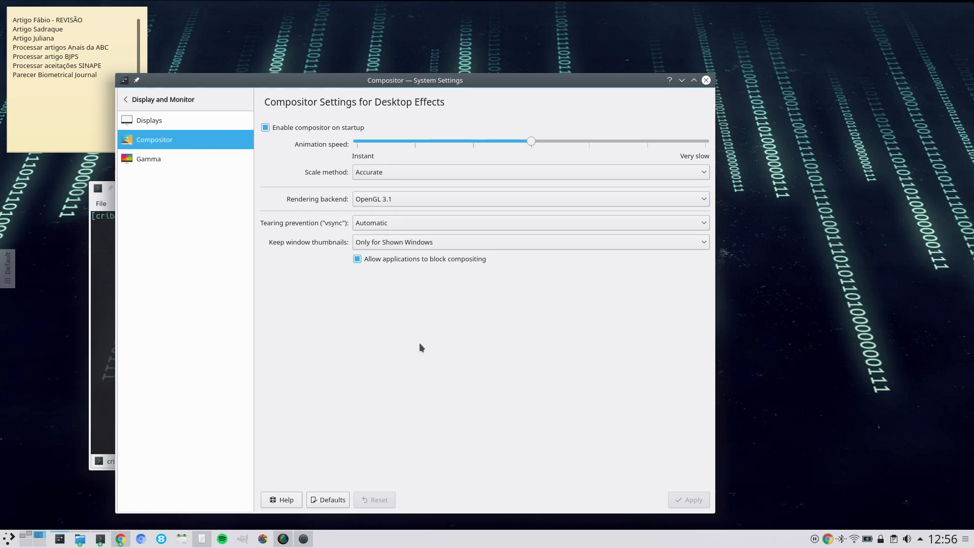
{"action": "left_click", "coordinate": [147, 100]}
{"action": "left_click_drag", "start_coordinate": [515, 81], "coordinate": [571, 70]}
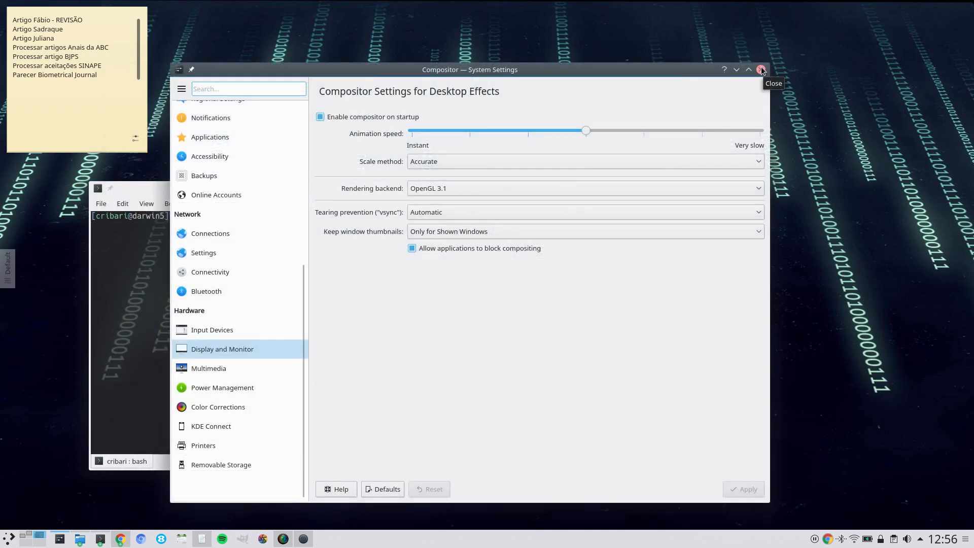
{"action": "left_click", "coordinate": [761, 69]}
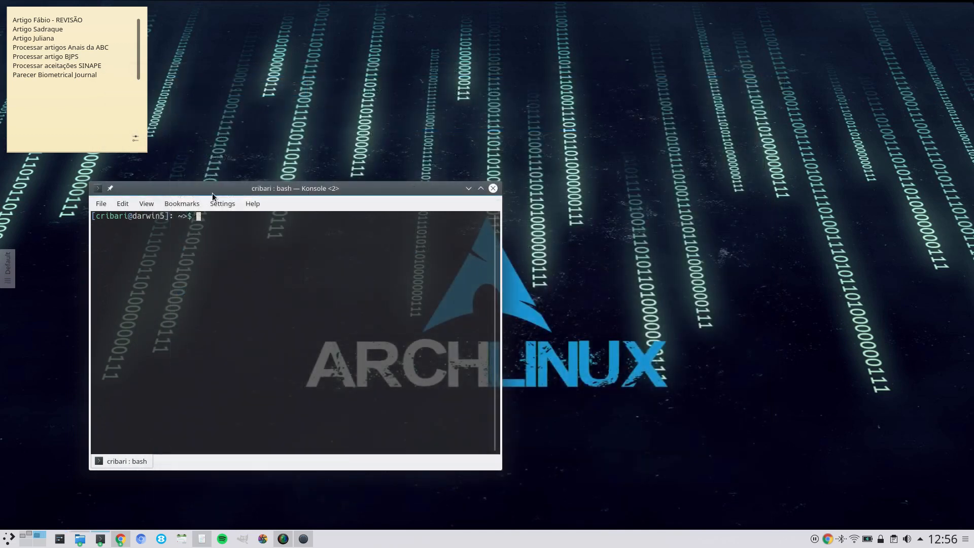
Examine the translucent context menu of the desktop, dismiss it, and move the terminal window slightly lower.
{"action": "right_click", "coordinate": [579, 221]}
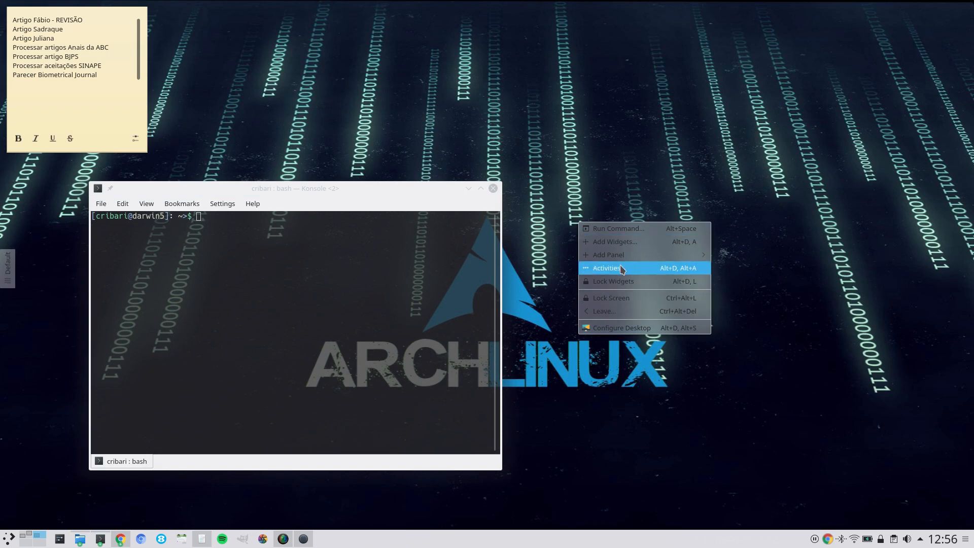
{"action": "left_click", "coordinate": [315, 326]}
{"action": "left_click_drag", "start_coordinate": [254, 192], "coordinate": [253, 215]}
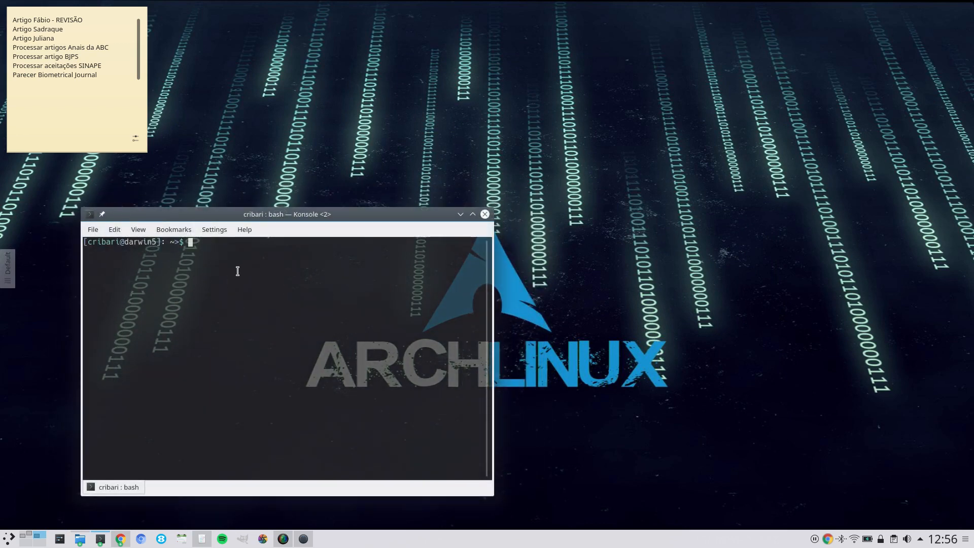
Inspect the background blur and transparency options of the current terminal profile's Dark Pastels color scheme, closing the dialogs without changes.
{"action": "left_click", "coordinate": [220, 229]}
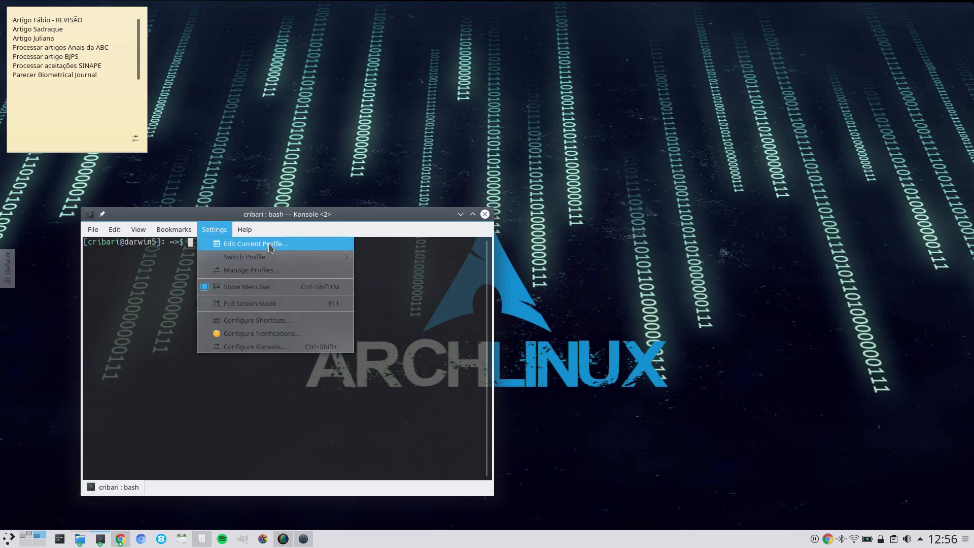
{"action": "left_click", "coordinate": [255, 244]}
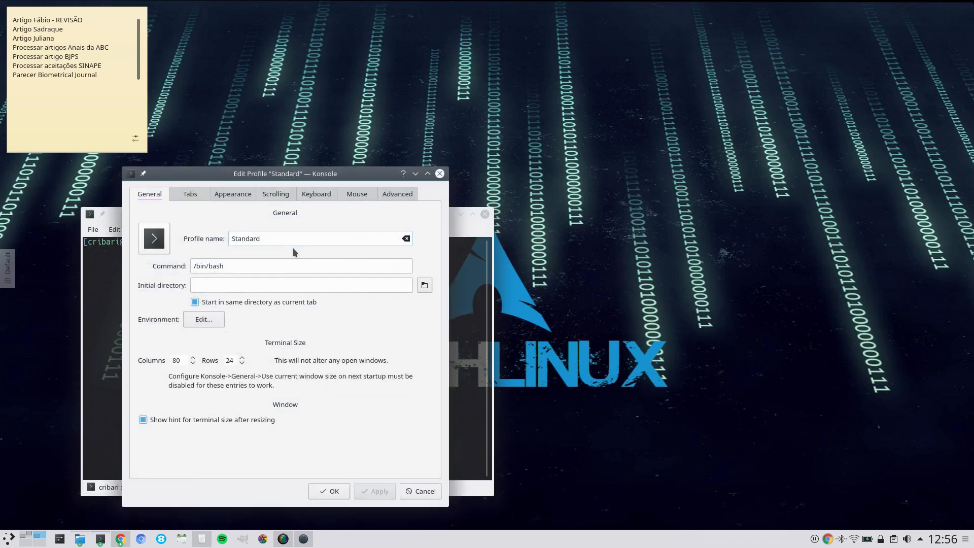
{"action": "left_click", "coordinate": [233, 196]}
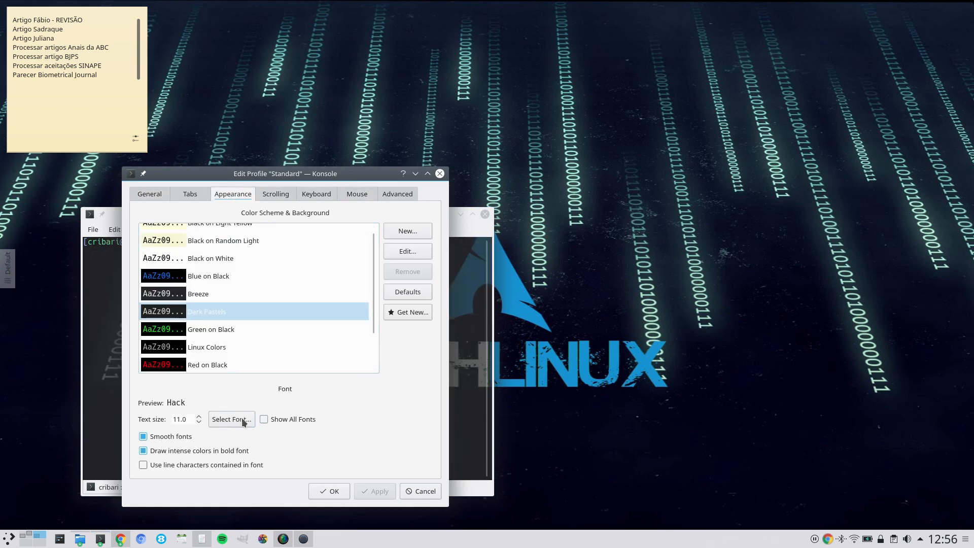
{"action": "left_click", "coordinate": [408, 252]}
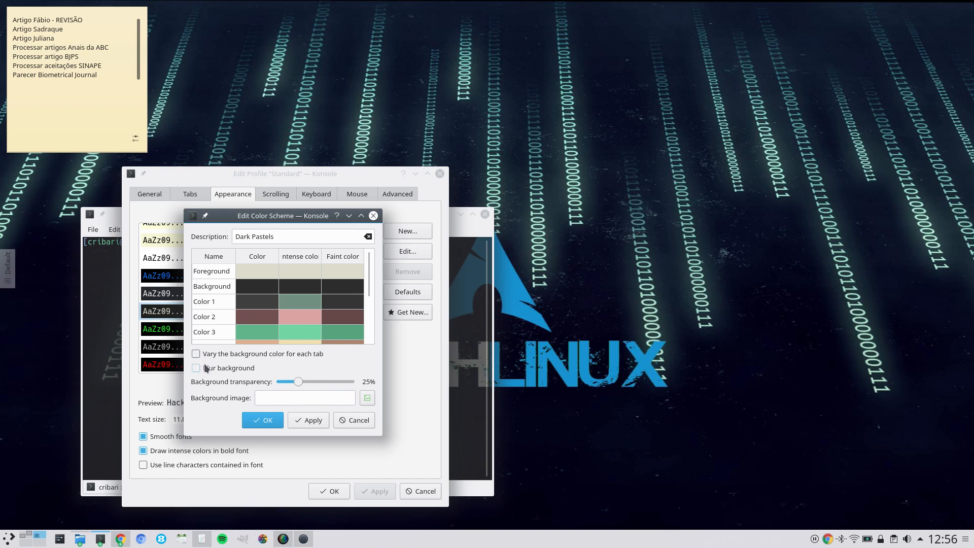
{"action": "left_click", "coordinate": [358, 422]}
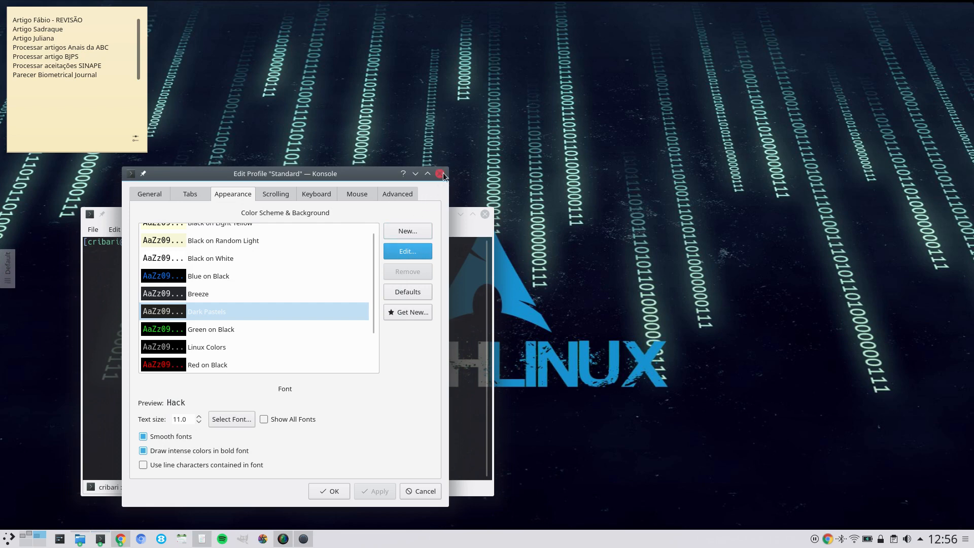
{"action": "left_click", "coordinate": [442, 174]}
{"action": "left_click_drag", "start_coordinate": [281, 212], "coordinate": [260, 223]}
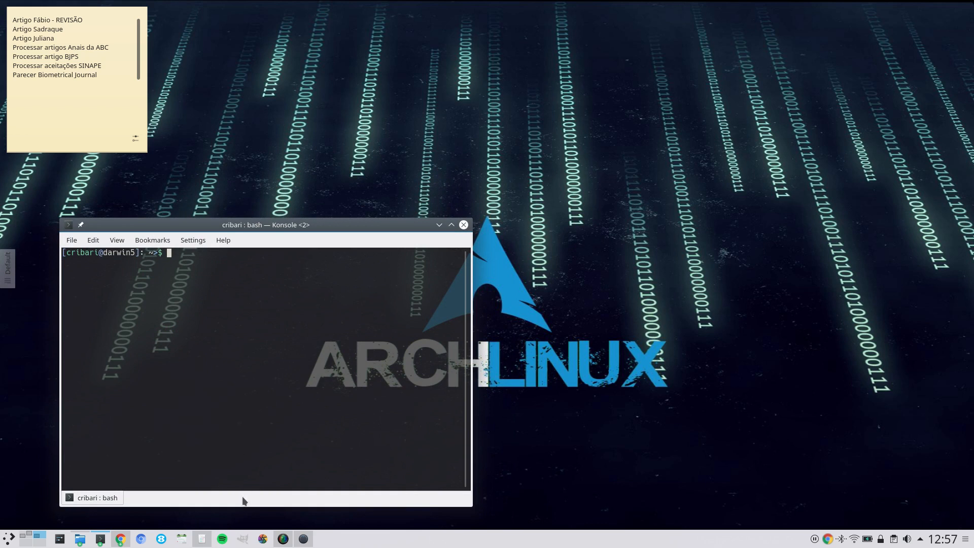
Switch to Google Chrome and search the web for "blorwser integration arch" in a new tab.
{"action": "left_click", "coordinate": [122, 541]}
{"action": "left_click", "coordinate": [375, 401]}
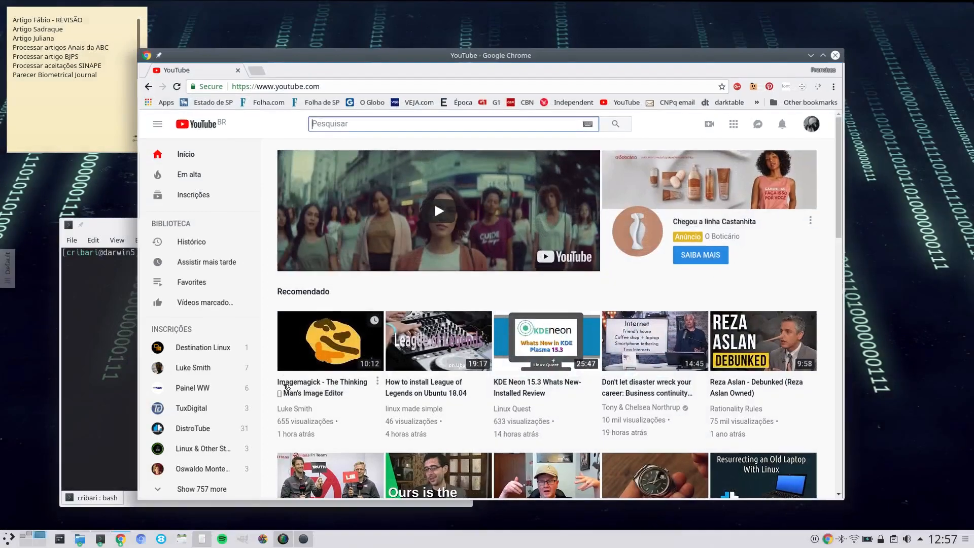
{"action": "left_click", "coordinate": [256, 68]}
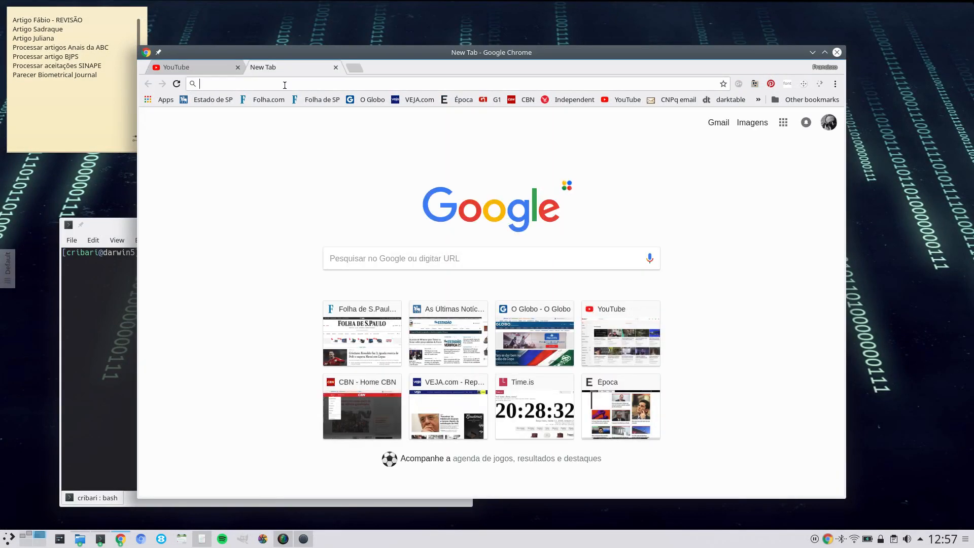
{"action": "type", "text": "blo"}
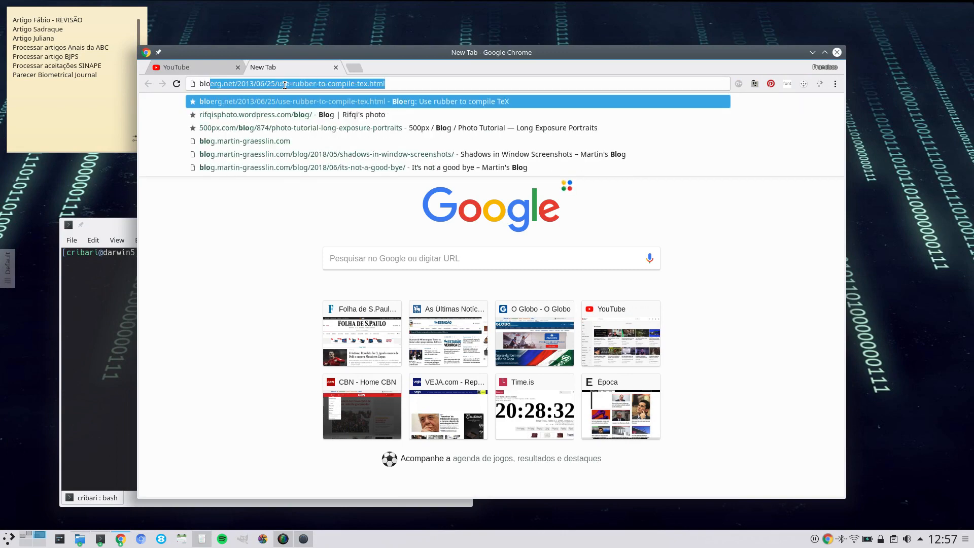
{"action": "type", "text": "rwse"}
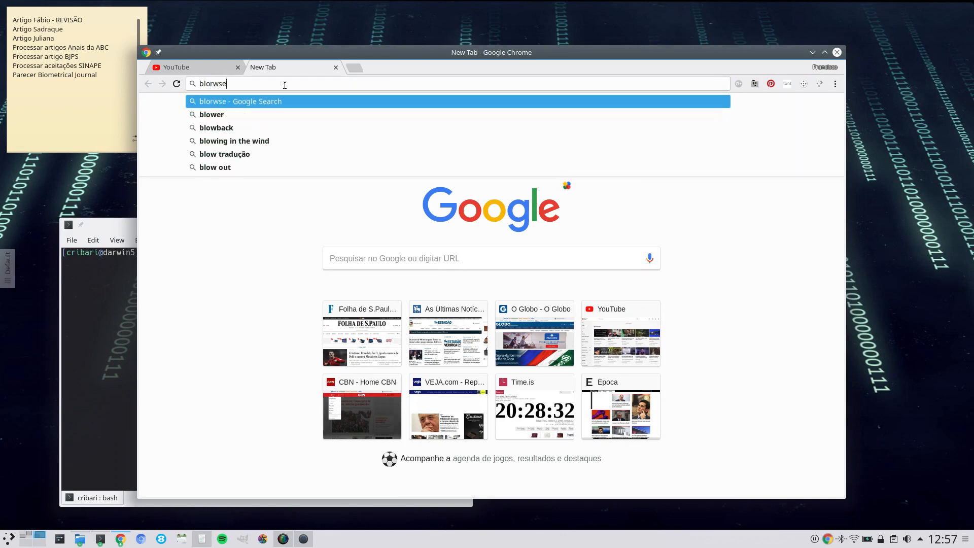
{"action": "type", "text": "r integrat"}
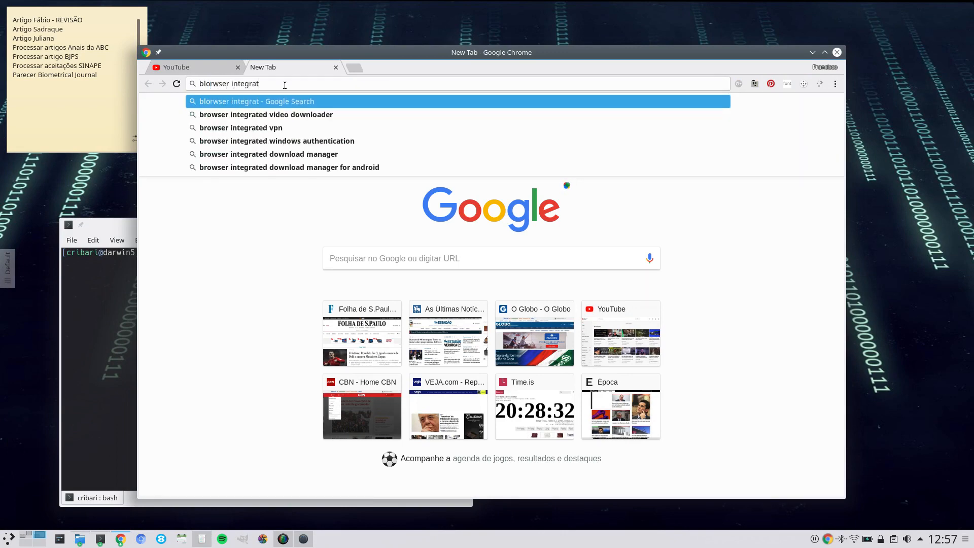
{"action": "type", "text": "ionarch"}
{"action": "key", "text": "Return"}
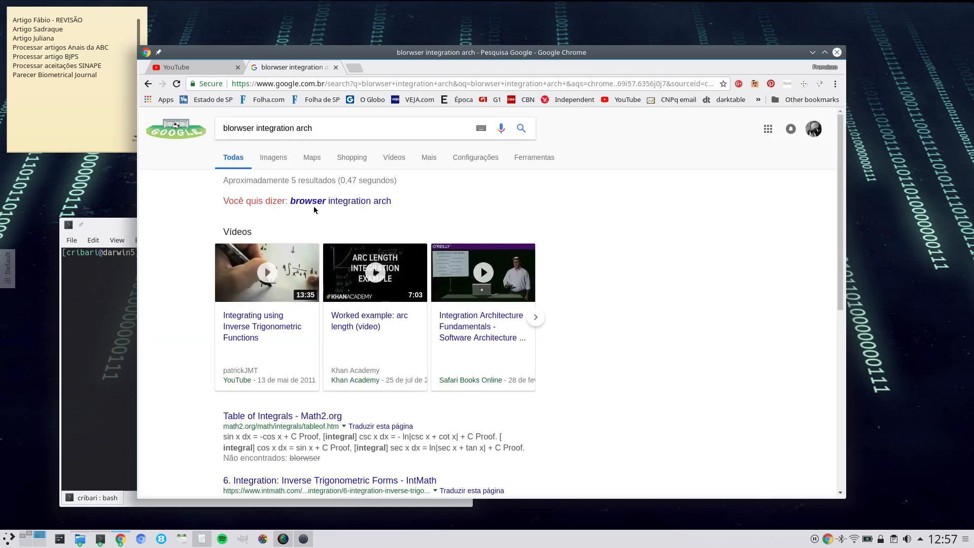
Correct the web search to "browser integration arch" and review the AUR package page for plasma-browser-integration.
{"action": "left_click", "coordinate": [332, 202]}
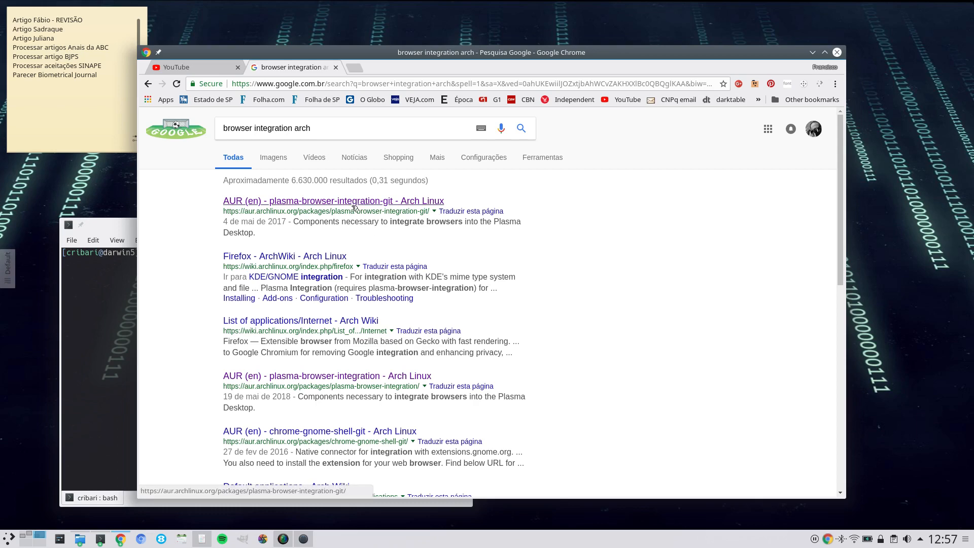
{"action": "left_click", "coordinate": [343, 380]}
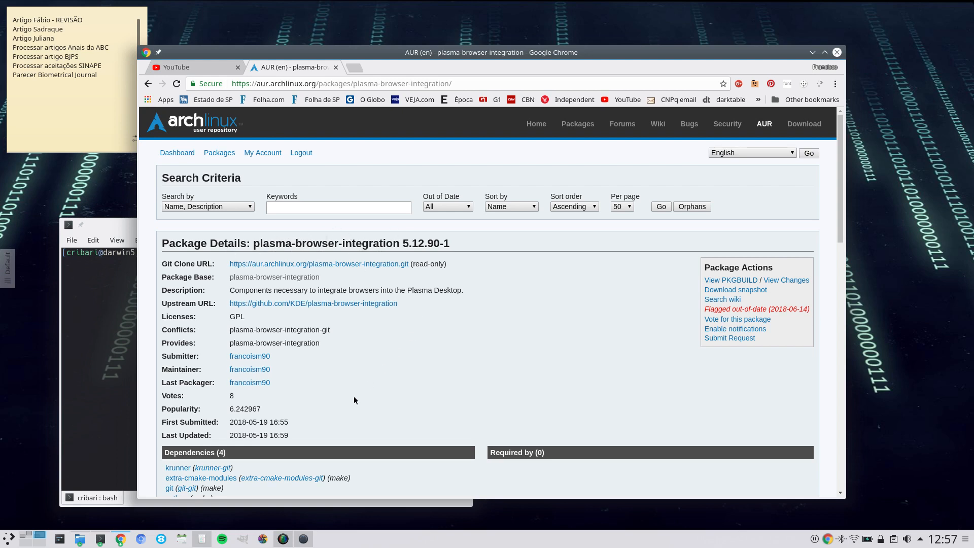
{"action": "scroll", "coordinate": [355, 399], "scroll_direction": "down", "scroll_amount": 2}
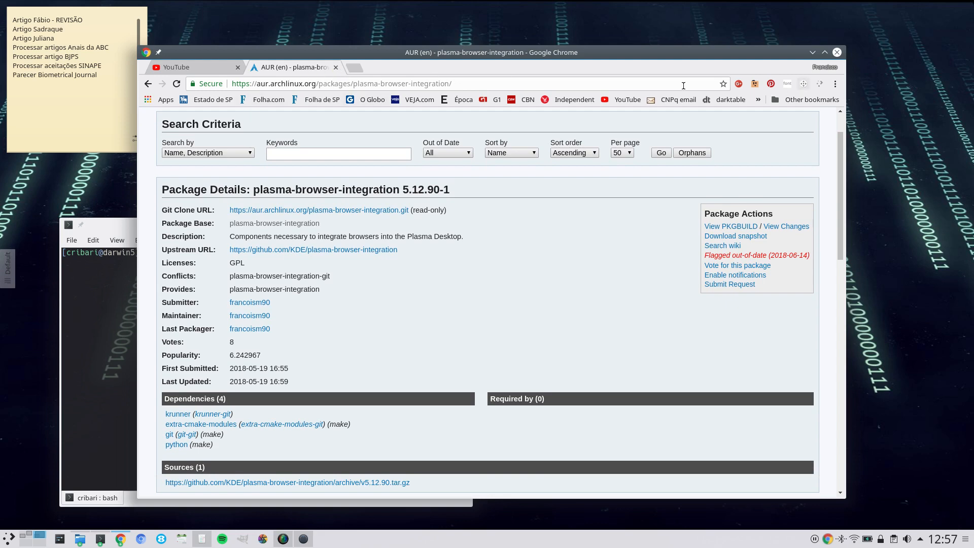
Open Chrome's Extensions page and go from there to the Chrome Web Store.
{"action": "left_click", "coordinate": [835, 85]}
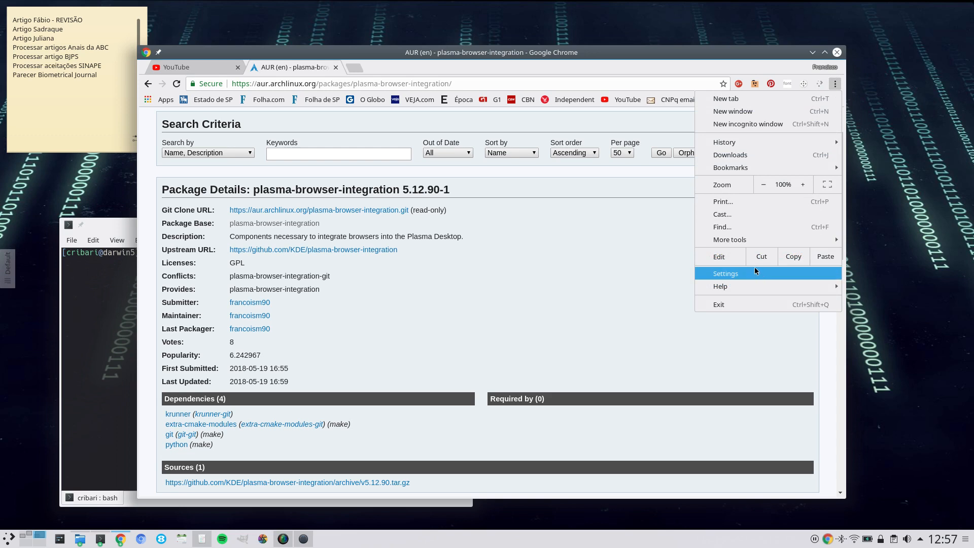
{"action": "mouse_move", "coordinate": [739, 241]}
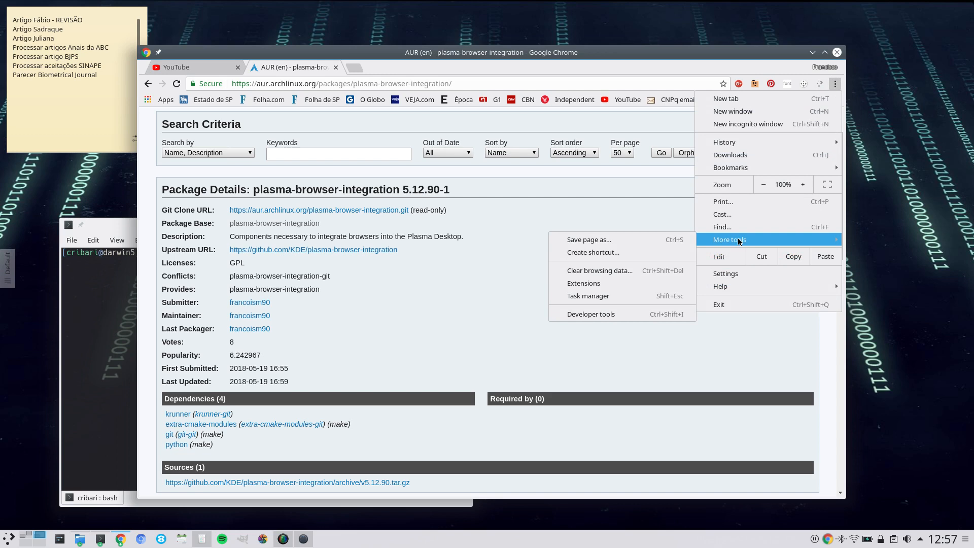
{"action": "left_click", "coordinate": [609, 288]}
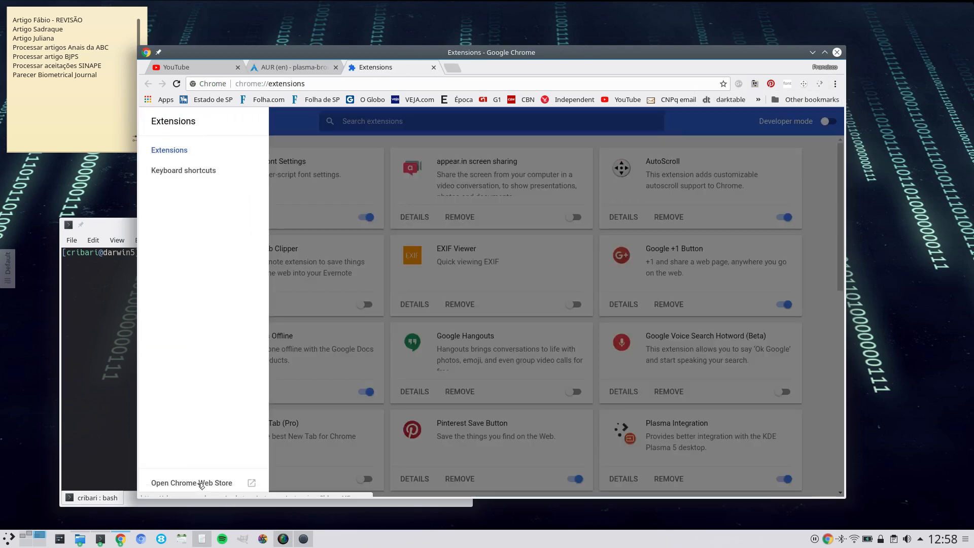
{"action": "left_click", "coordinate": [199, 485]}
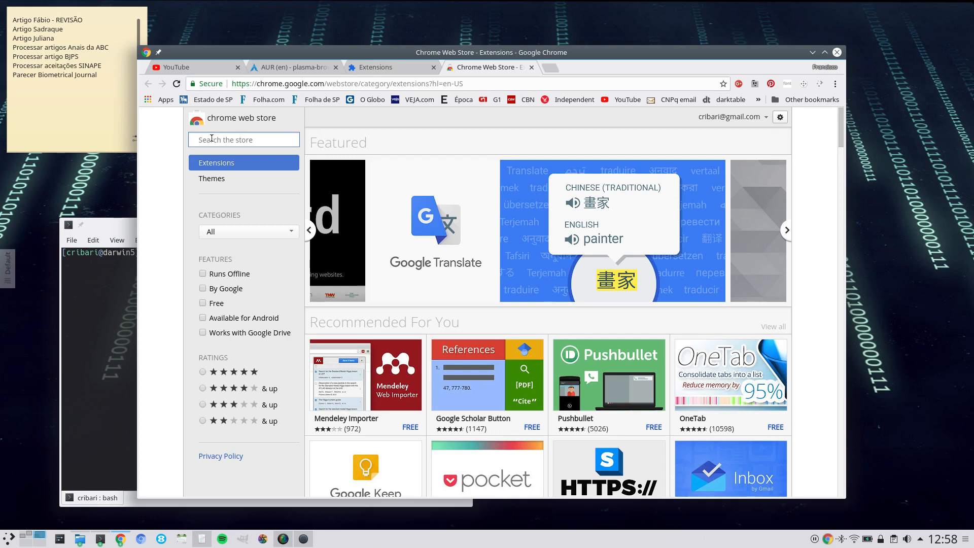
Search the Chrome Web Store for "plasma integration" and review the Plasma Integration extension's details, closing them when finished.
{"action": "left_click", "coordinate": [208, 140]}
{"action": "type", "text": "plasma"}
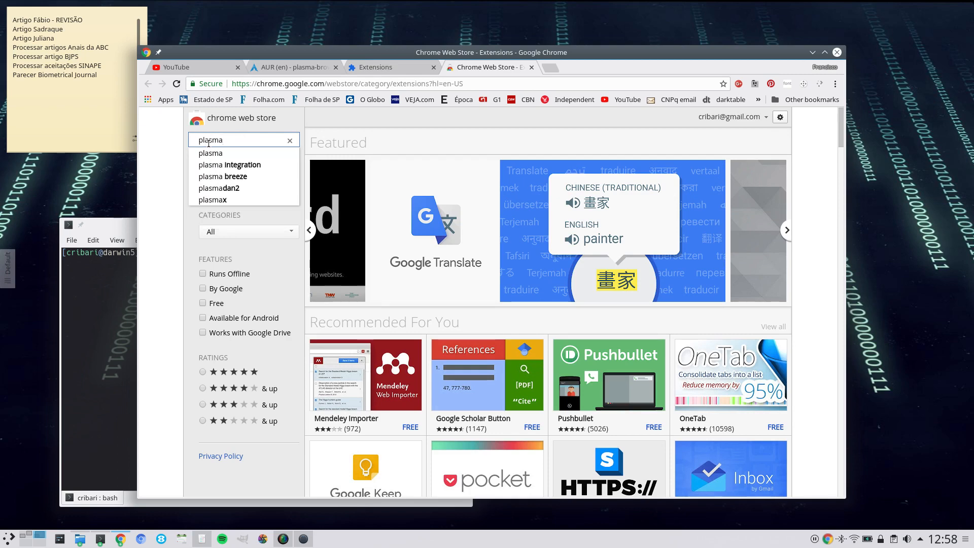
{"action": "left_click", "coordinate": [247, 165]}
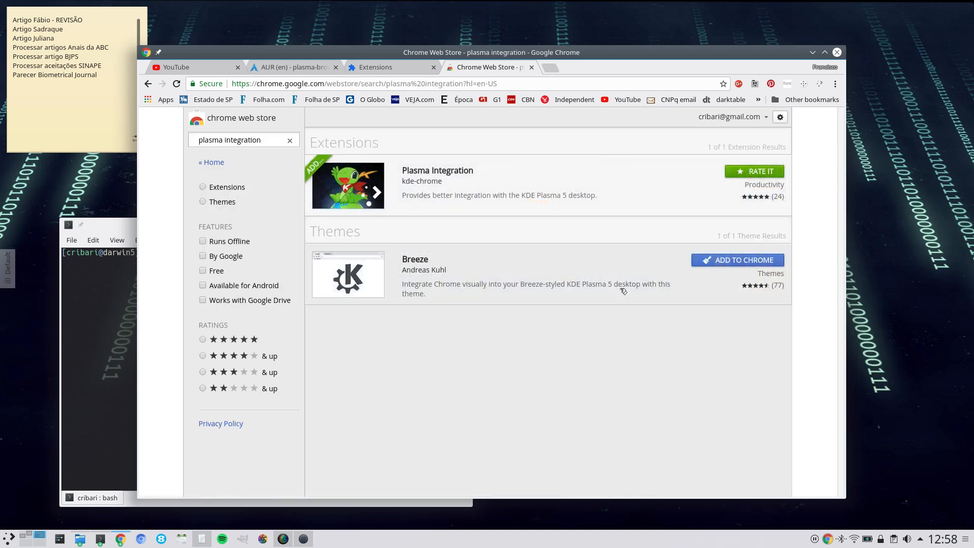
{"action": "left_click", "coordinate": [437, 170]}
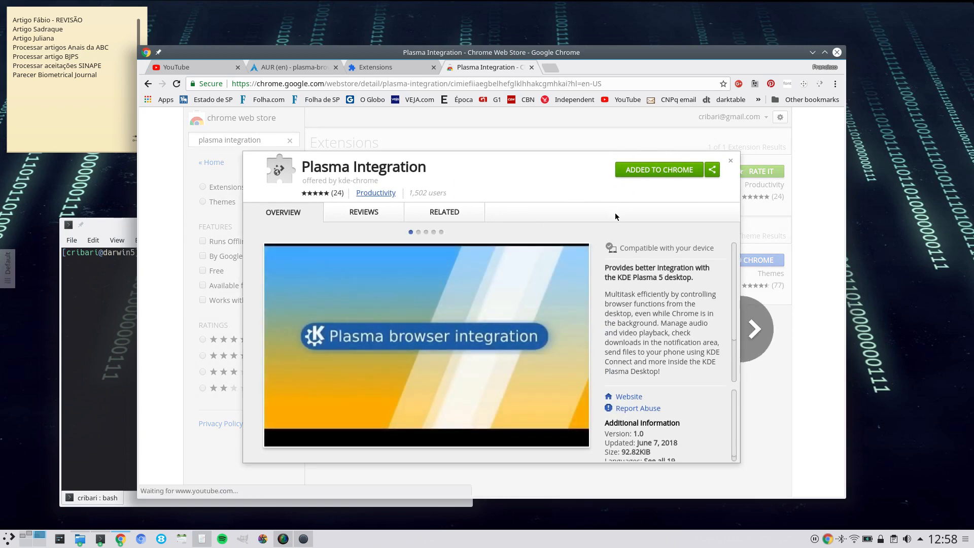
{"action": "left_click", "coordinate": [732, 162]}
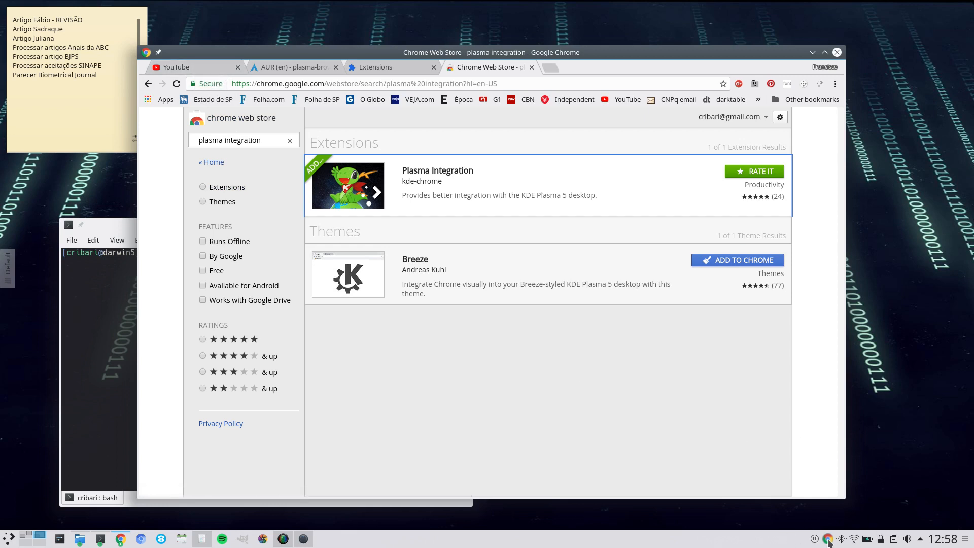
Play the YouTube video "Imagemagick - The Thinking Man's Image Editor" and pause it from Plasma's Media Player widget.
{"action": "left_click", "coordinate": [184, 67]}
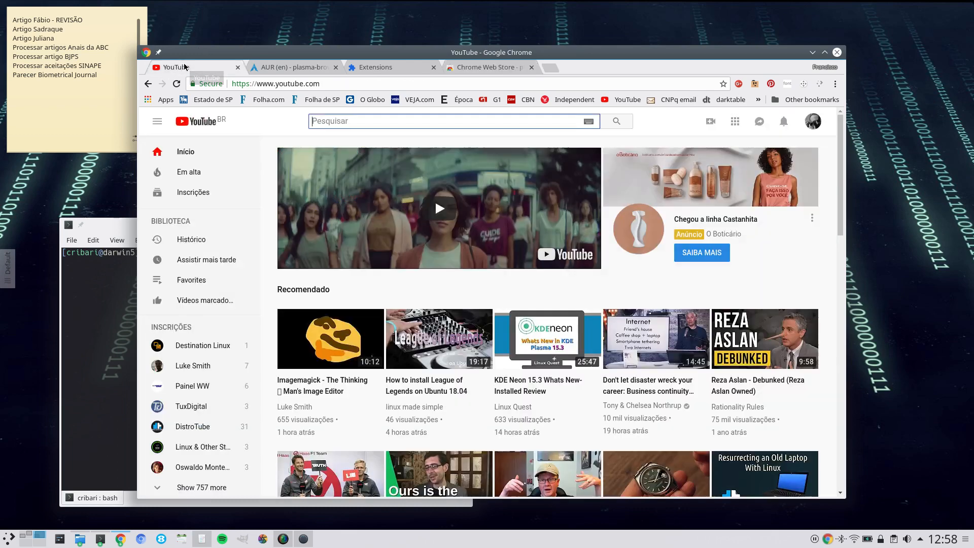
{"action": "left_click", "coordinate": [322, 382]}
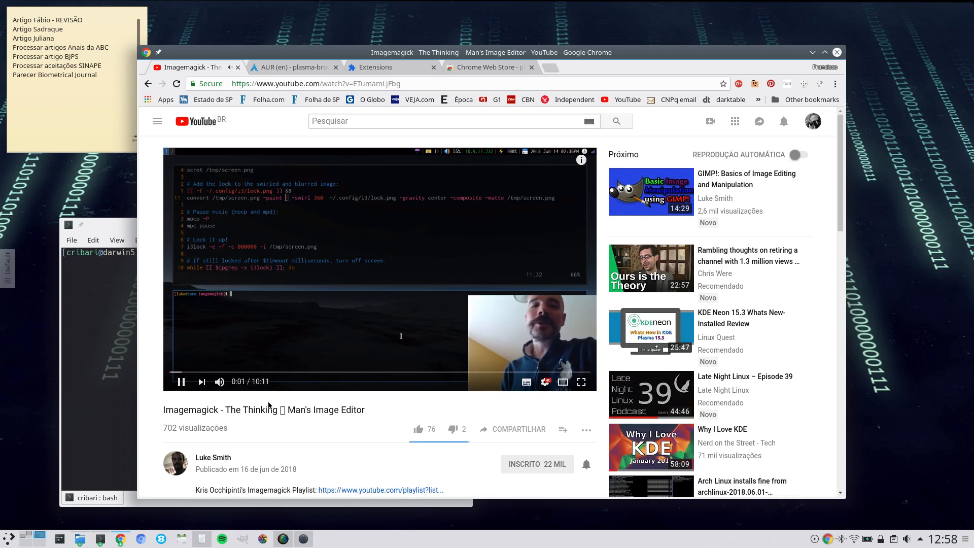
{"action": "left_click", "coordinate": [813, 539]}
{"action": "left_click", "coordinate": [856, 509]}
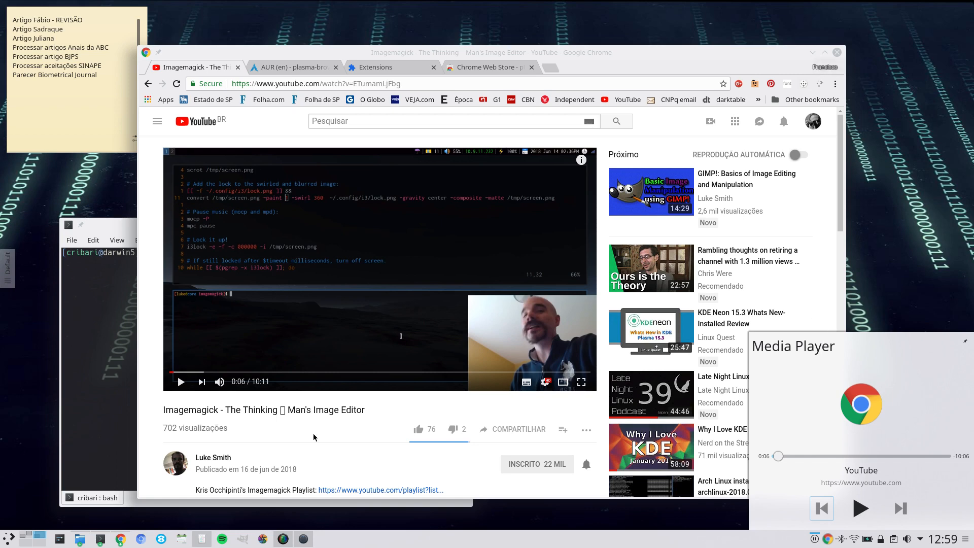
Launch the Falkon web browser and close its Dell XPS 13 (9343) and Plasma Sprint in Berlin tabs, keeping only the Start Page.
{"action": "left_click", "coordinate": [9, 539]}
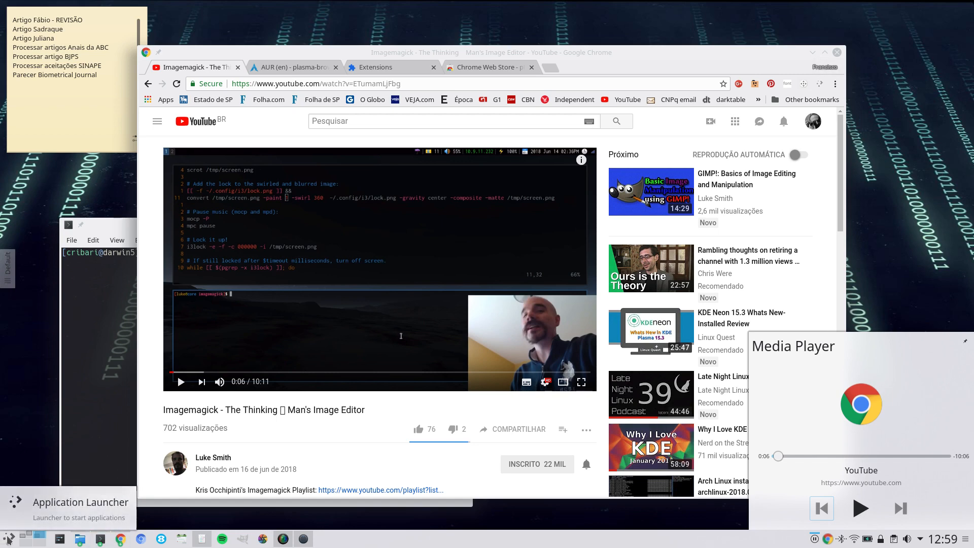
{"action": "type", "text": "falkon"}
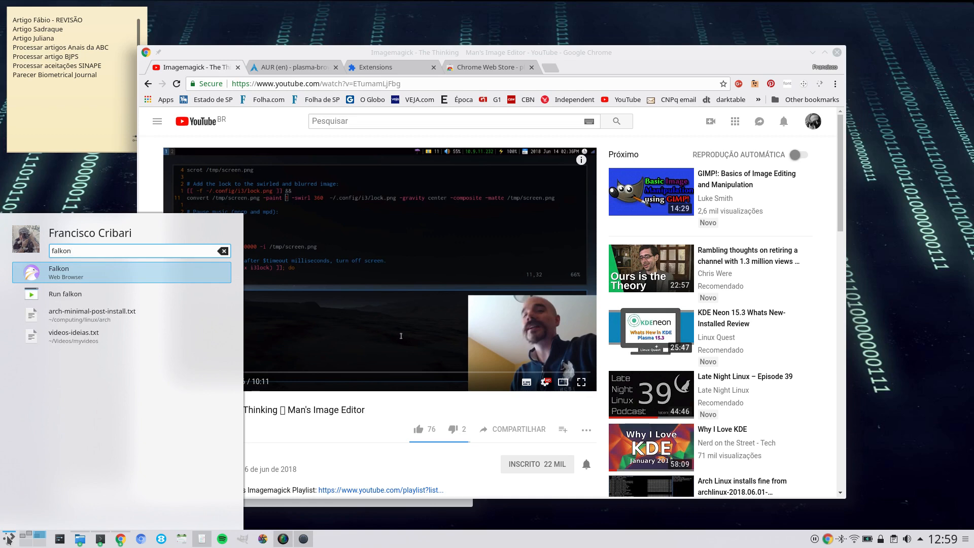
{"action": "key", "text": "Return"}
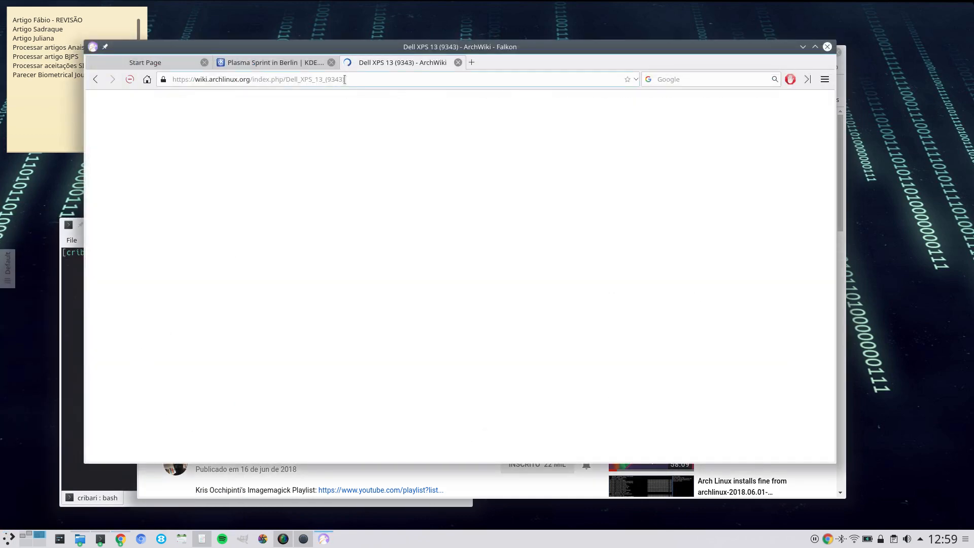
{"action": "left_click", "coordinate": [458, 63]}
{"action": "left_click", "coordinate": [330, 63]}
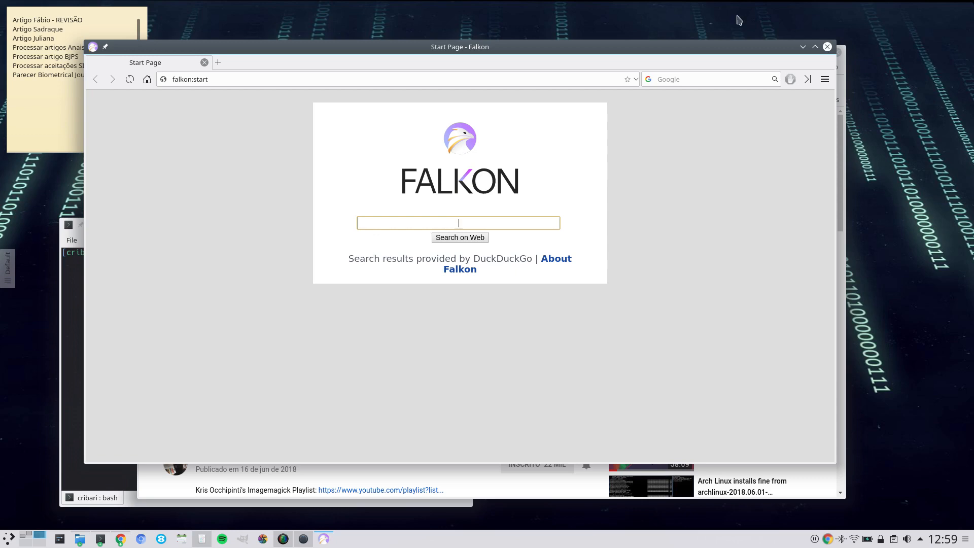
Move the Falkon window slightly higher on the desktop and close it.
{"action": "left_click_drag", "start_coordinate": [700, 47], "coordinate": [676, 29]}
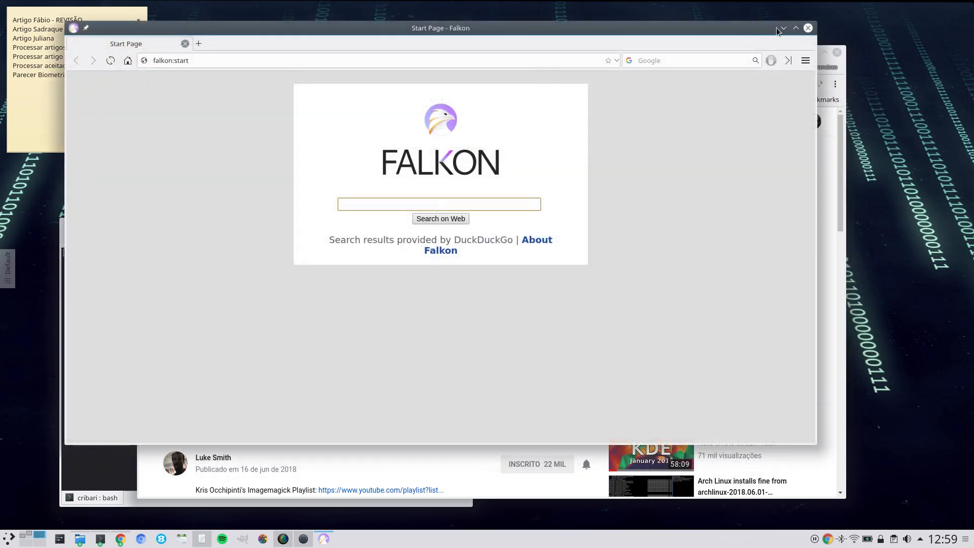
{"action": "left_click", "coordinate": [808, 29]}
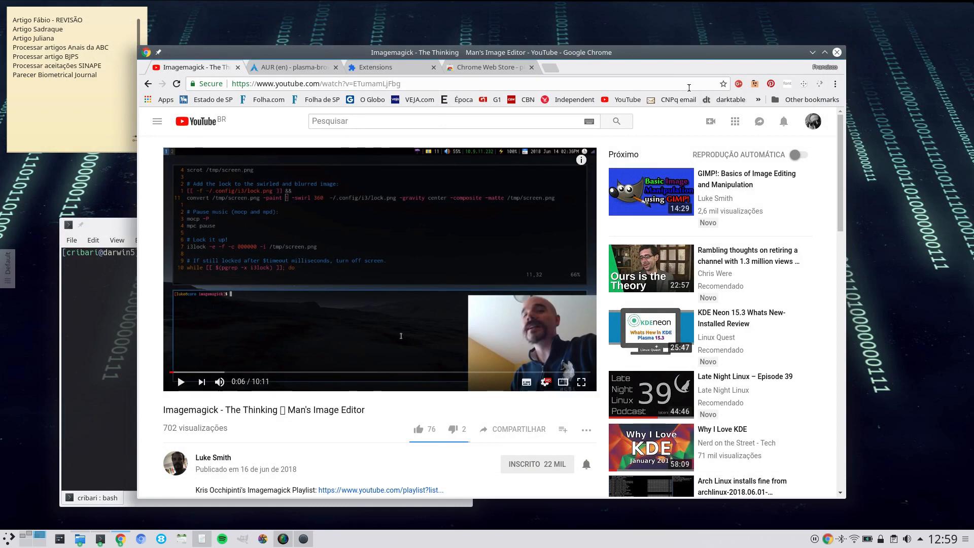